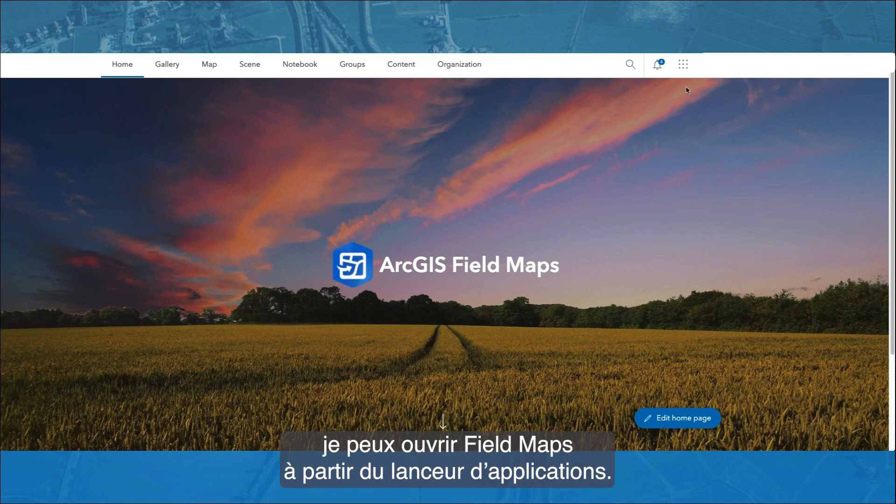
# Step: Switch to the ArcGIS Field Maps web app
pyautogui.click(683, 65)
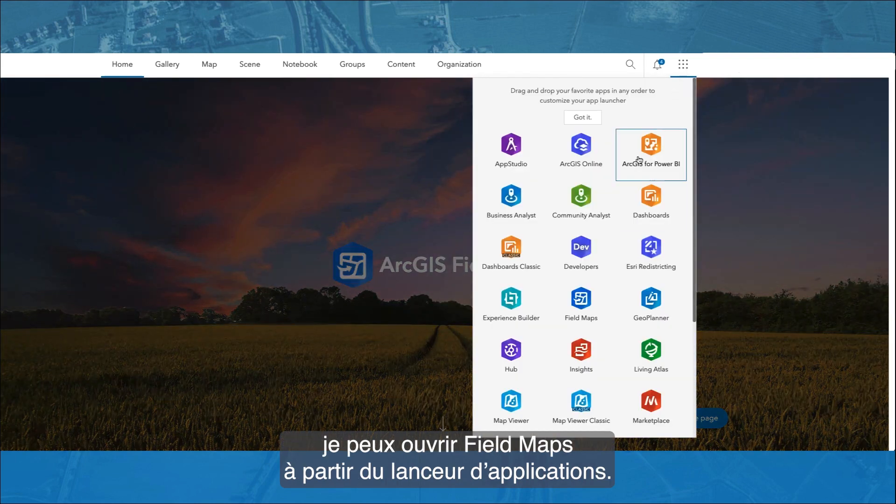
pyautogui.click(593, 294)
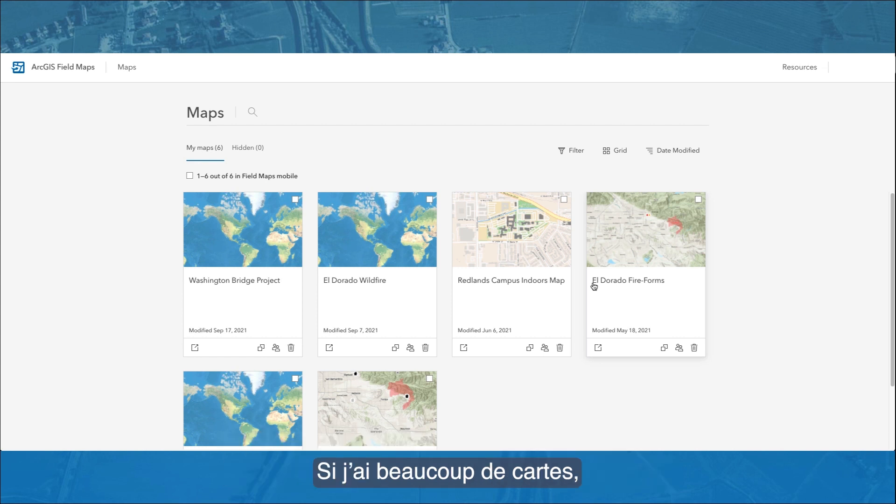
# Step: Search the maps list for "Redlands" and clear the search to list all maps again
pyautogui.click(251, 112)
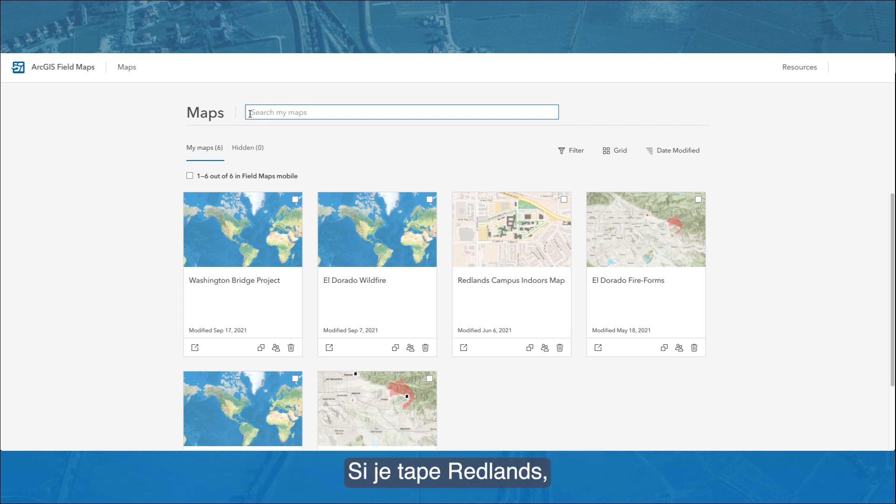
pyautogui.write('Redlands')
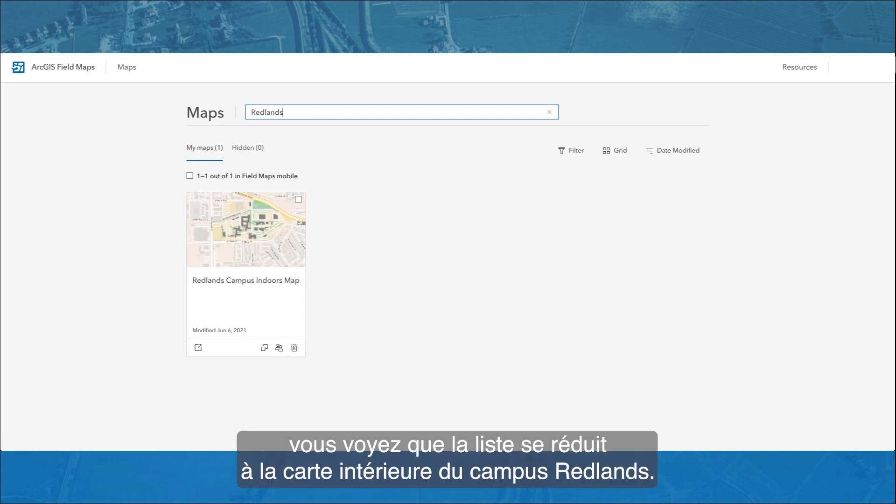
pyautogui.click(549, 112)
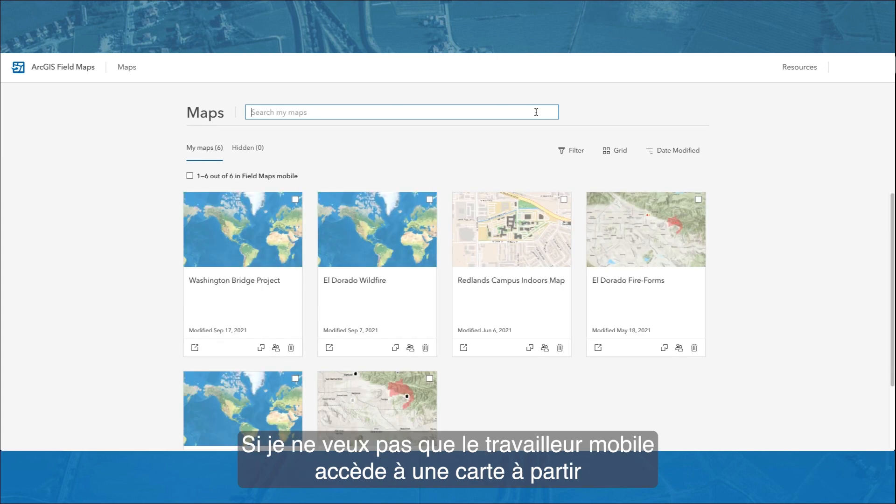
# Step: Select the Washington Bridge Project map as a candidate for hiding in Field Maps mobile, and clear the selection
pyautogui.click(295, 200)
pyautogui.click(621, 182)
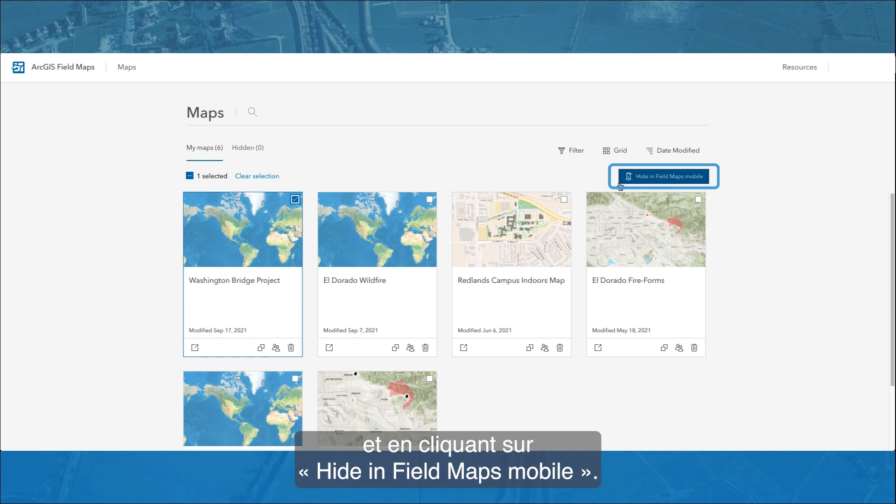
pyautogui.click(295, 200)
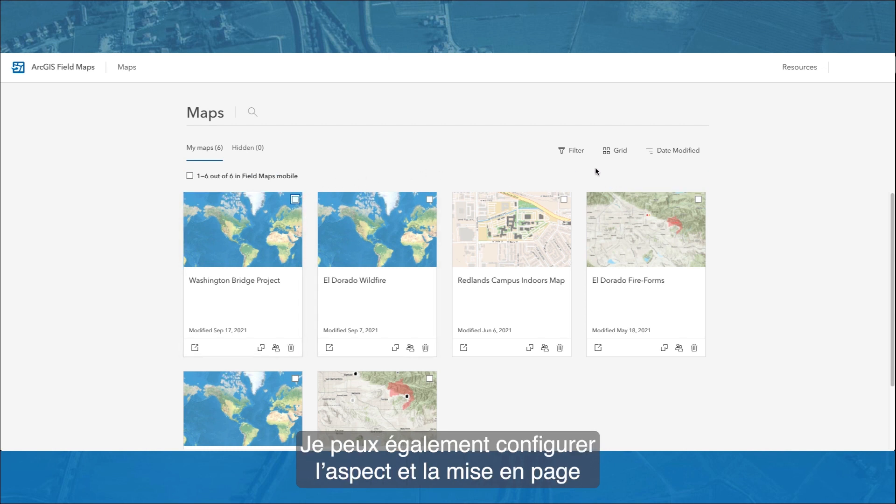
# Step: Switch the maps list to table view and back to grid view
pyautogui.click(614, 151)
pyautogui.click(606, 198)
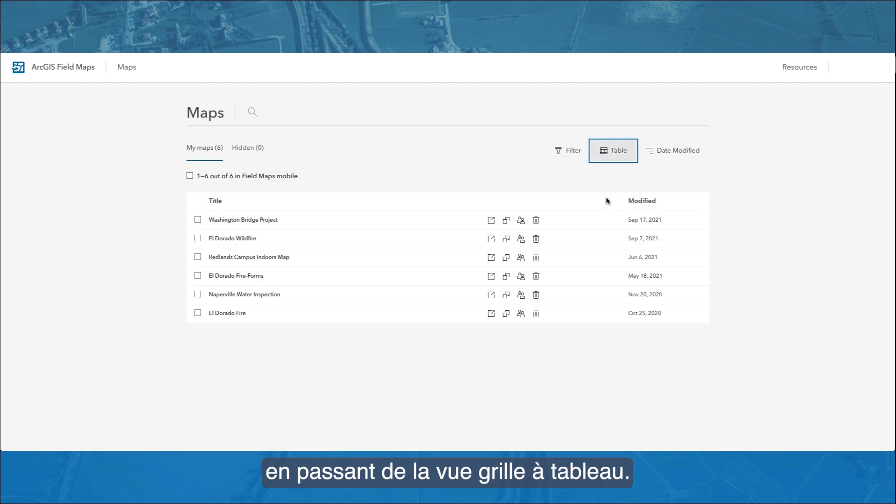
pyautogui.click(618, 160)
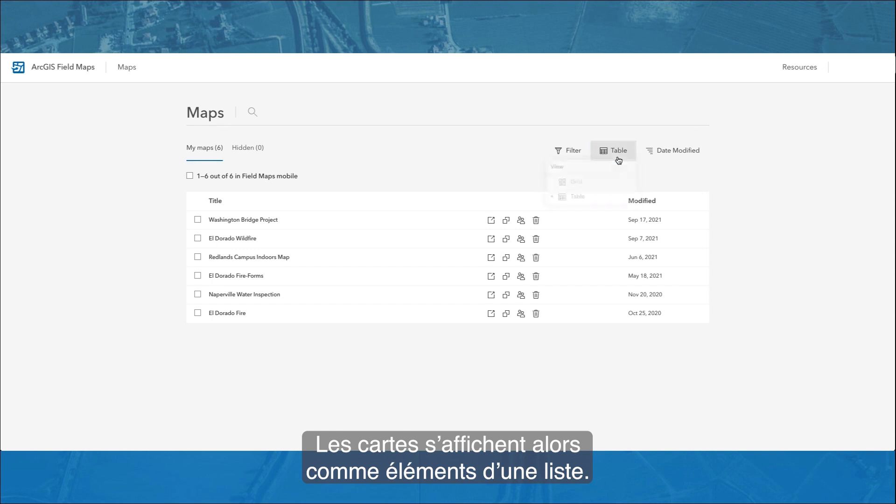
pyautogui.click(614, 182)
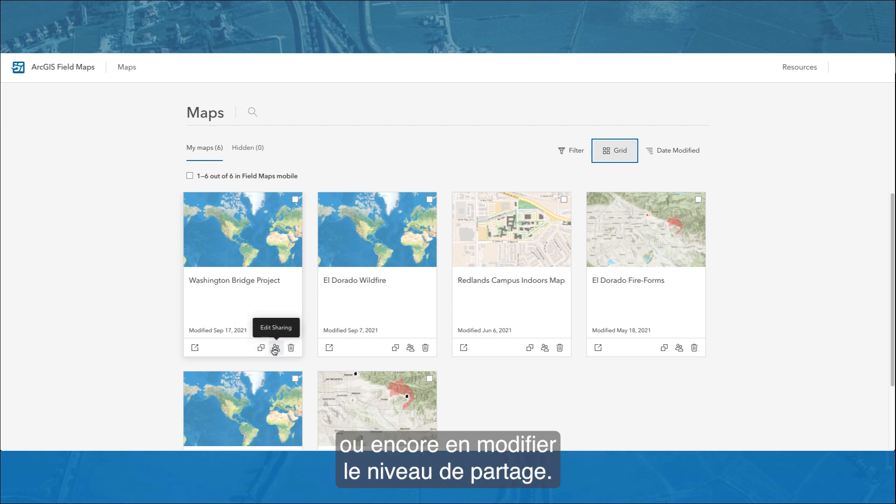
# Step: Open the Washington Bridge Project map for configuration and show its overview
pyautogui.click(192, 351)
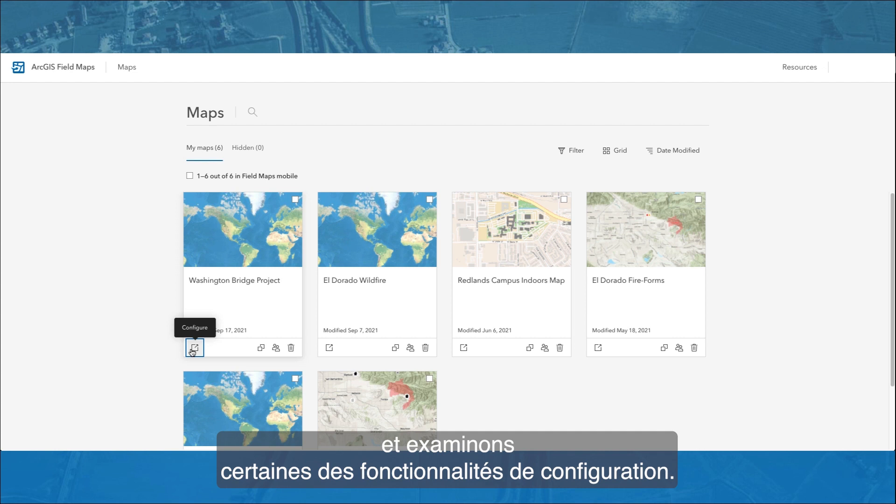
pyautogui.click(192, 352)
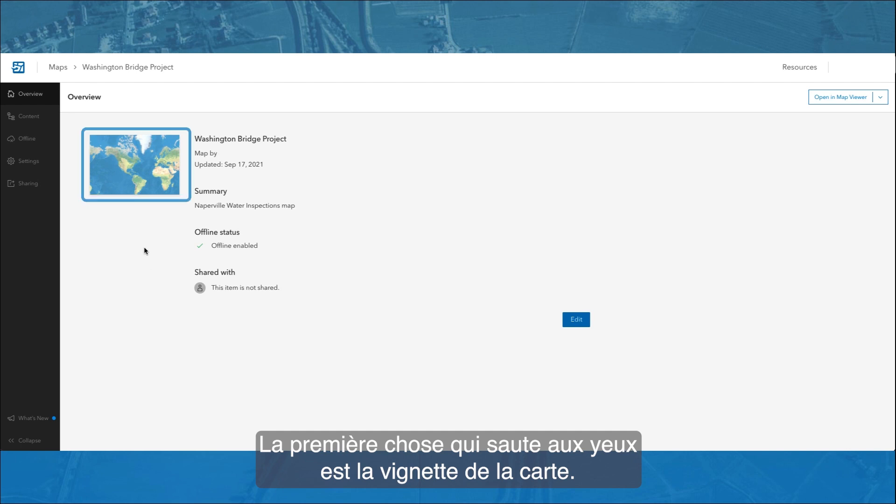
pyautogui.moveTo(134, 180)
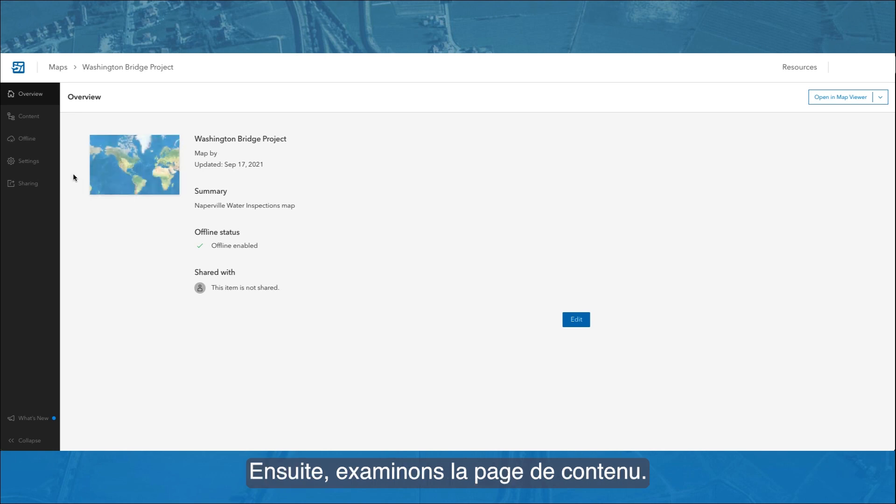
# Step: Examine the map's content by expanding its tables, its basemap and its layers in turn
pyautogui.click(29, 117)
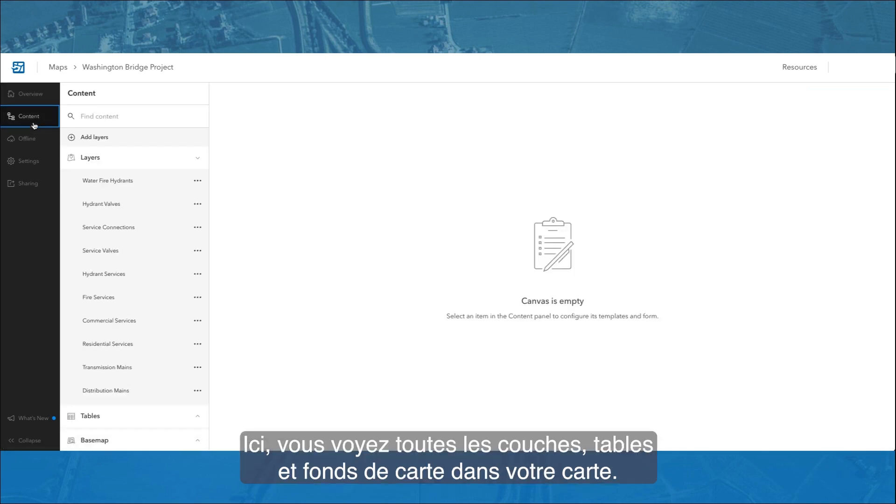
pyautogui.click(140, 423)
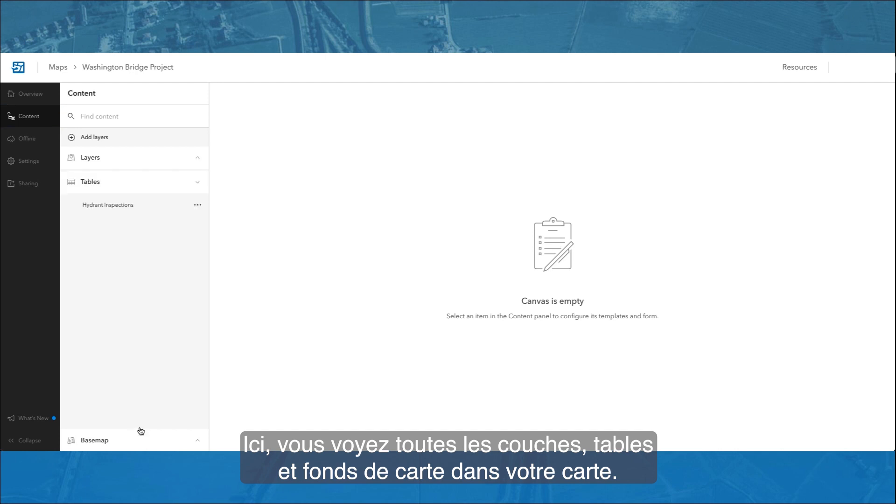
pyautogui.click(139, 432)
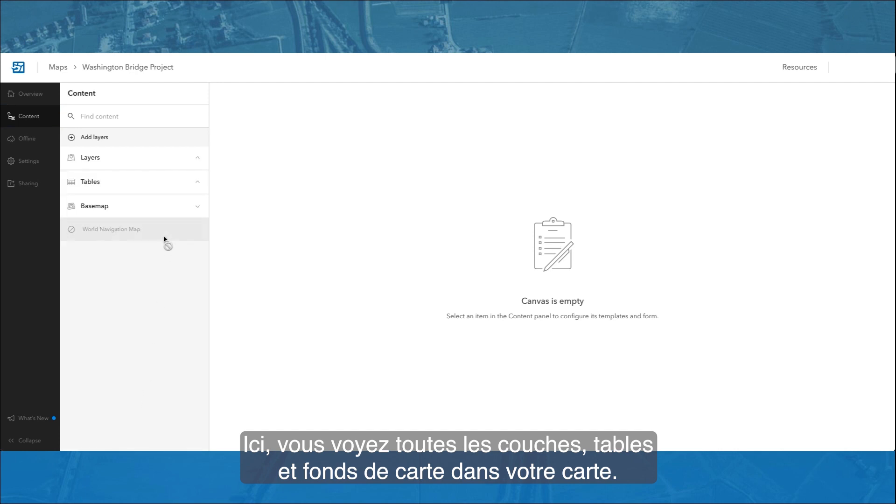
pyautogui.click(165, 165)
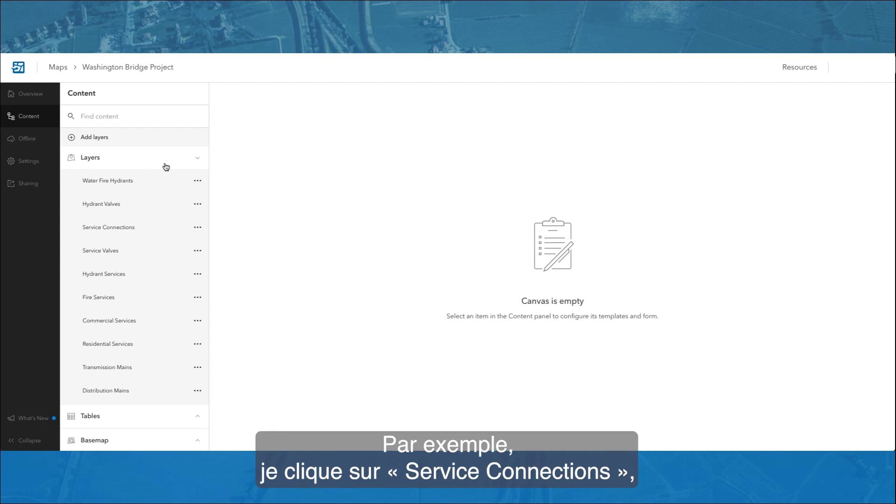
# Step: Open the feature templates of the Service Connections layer and examine the properties of the Unknown template
pyautogui.click(161, 232)
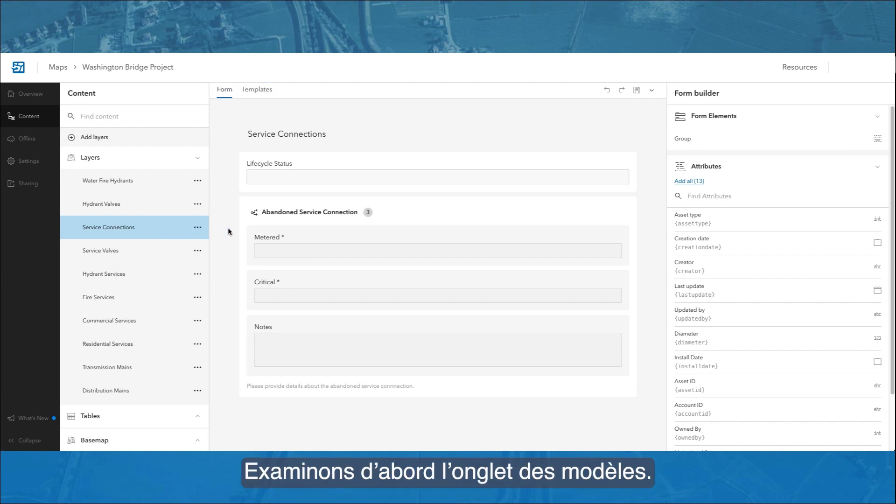
pyautogui.click(256, 89)
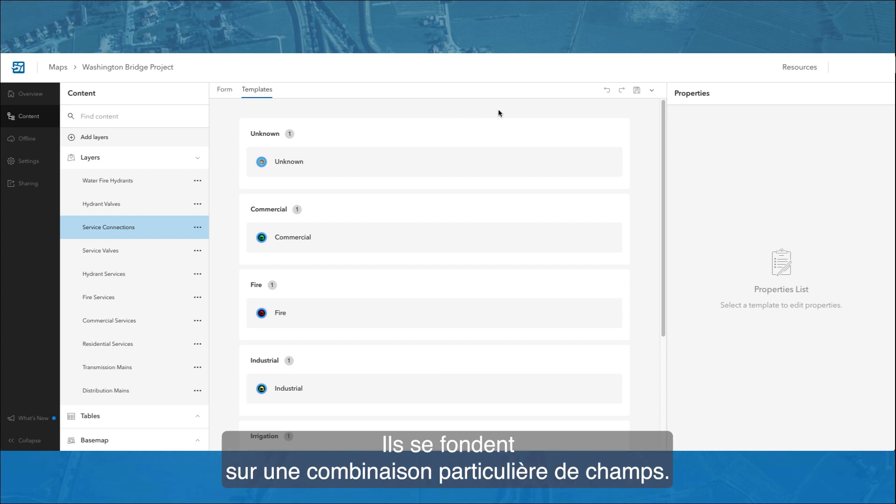
pyautogui.moveTo(663, 162)
pyautogui.mouseDown()
pyautogui.moveTo(648, 279)
pyautogui.moveTo(651, 156)
pyautogui.mouseUp()
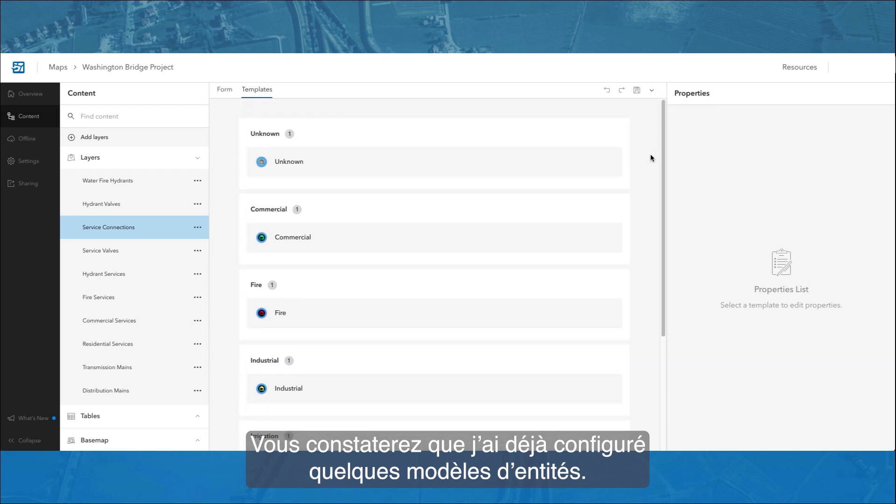
pyautogui.click(604, 167)
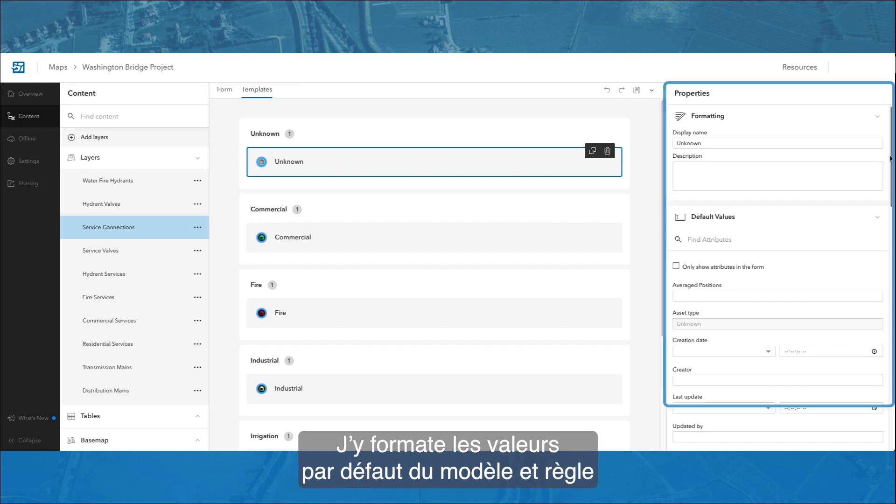
pyautogui.moveTo(890, 158)
pyautogui.mouseDown()
pyautogui.moveTo(886, 225)
pyautogui.moveTo(891, 156)
pyautogui.mouseUp()
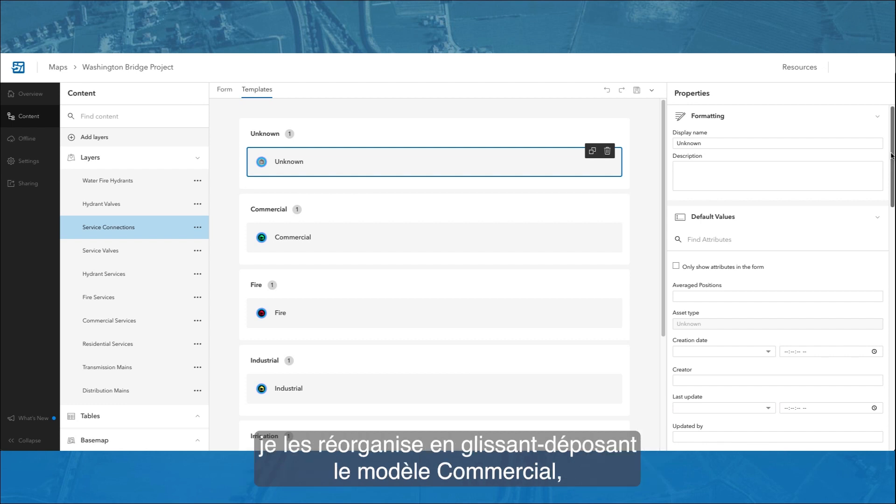
# Step: Move the Commercial template group above the Unknown group in the Service Connections templates
pyautogui.moveTo(574, 208); pyautogui.dragTo(579, 121)
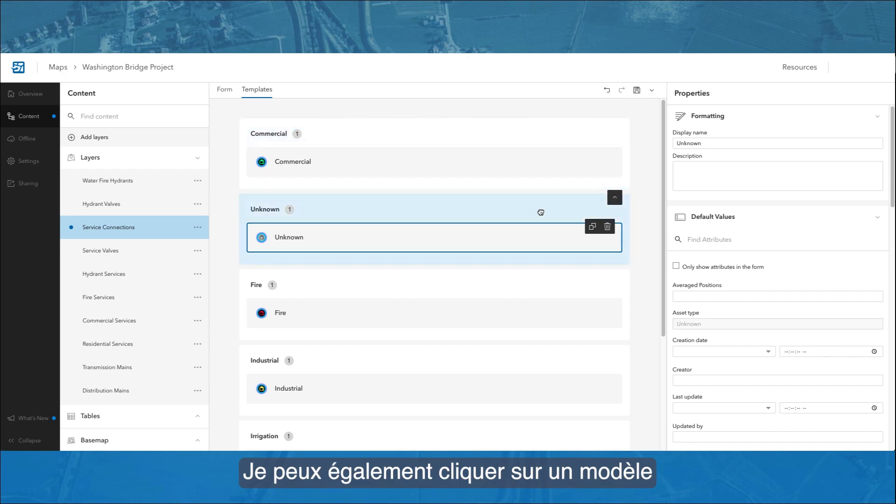
# Step: Move the Unknown template group below Fire and back up under Commercial, and select its Unknown template
pyautogui.click(541, 211)
pyautogui.press('Down')
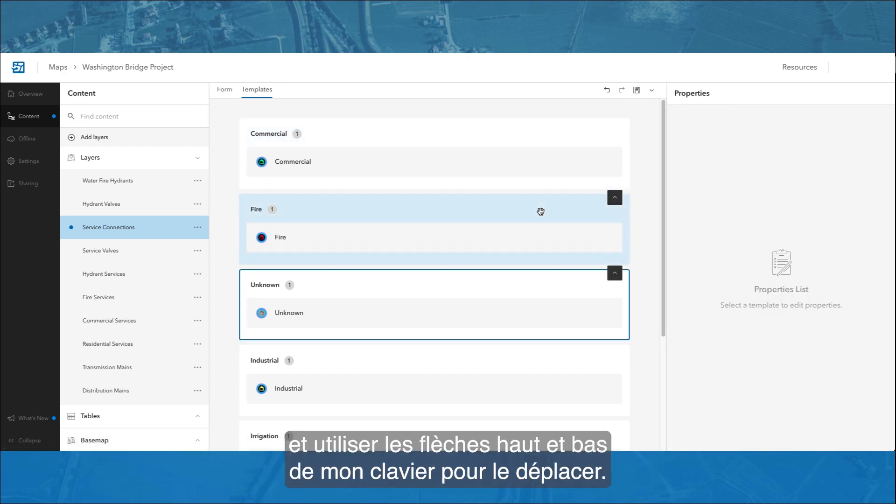
pyautogui.press('Down')
pyautogui.press('Up')
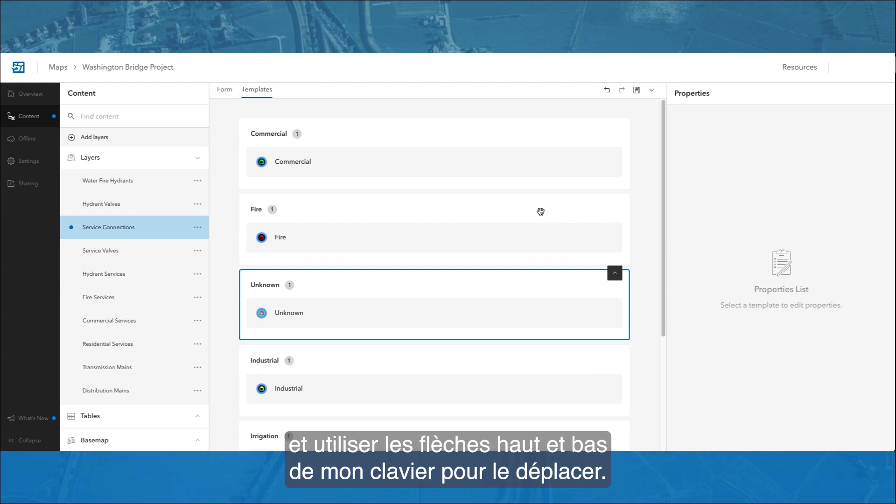
pyautogui.press('Up')
pyautogui.moveTo(540, 225)
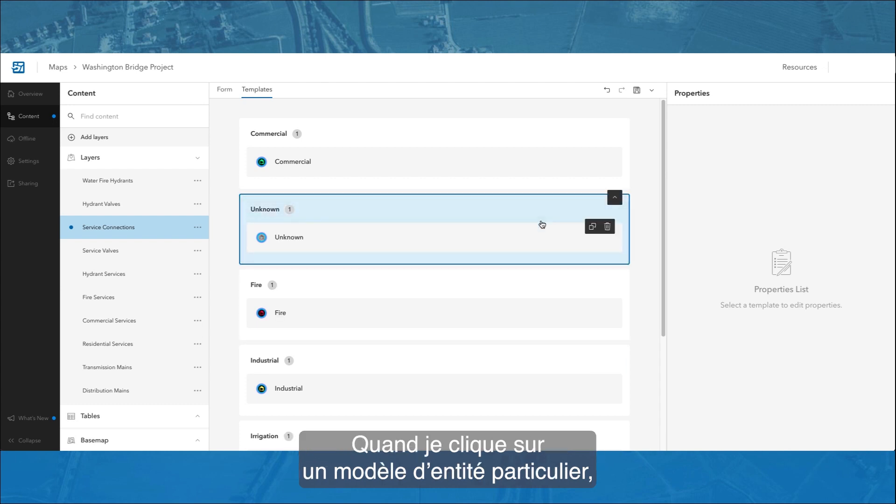
pyautogui.click(543, 235)
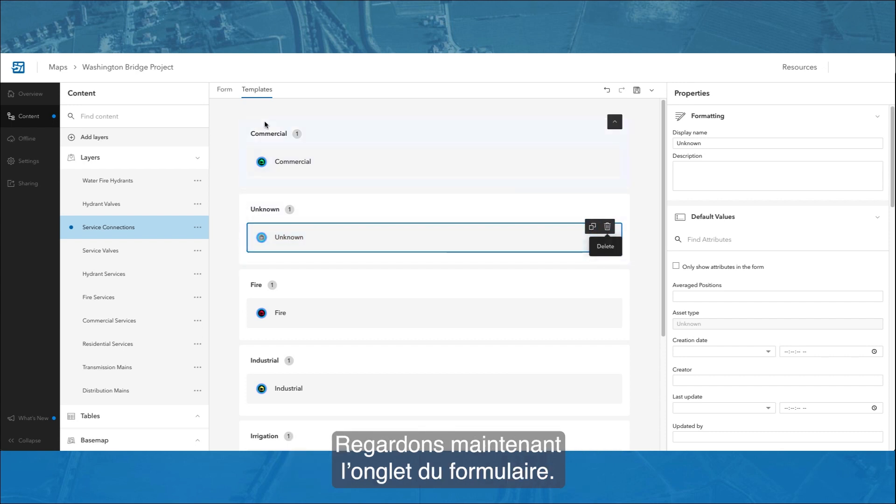
# Step: Add the Asset type attribute below Notes in the Abandoned Service Connection group of the Service Connections form
pyautogui.click(227, 94)
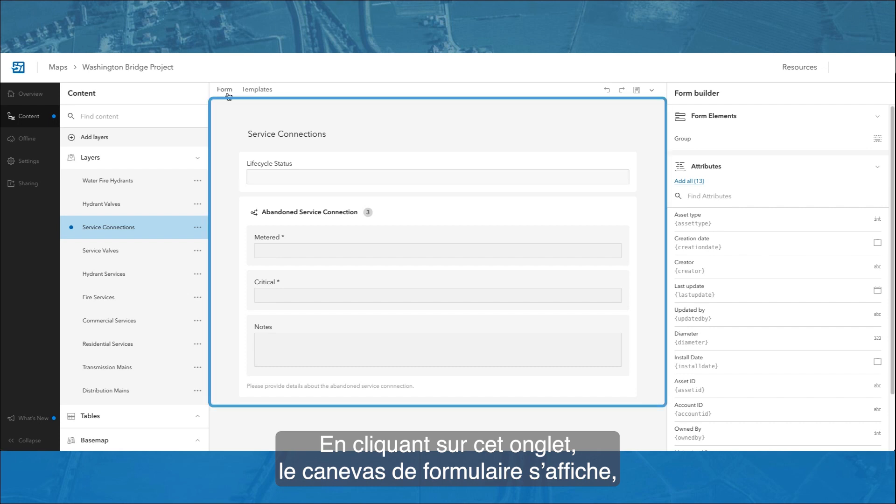
pyautogui.click(225, 90)
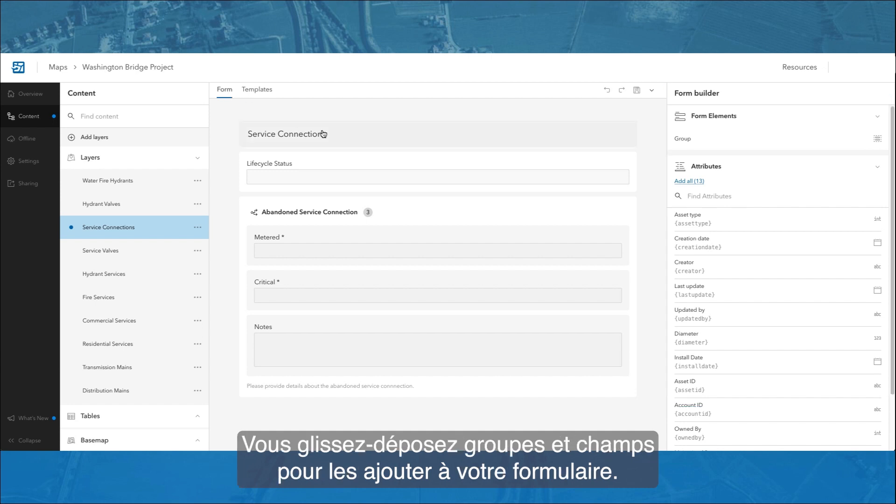
pyautogui.moveTo(747, 219); pyautogui.dragTo(505, 367)
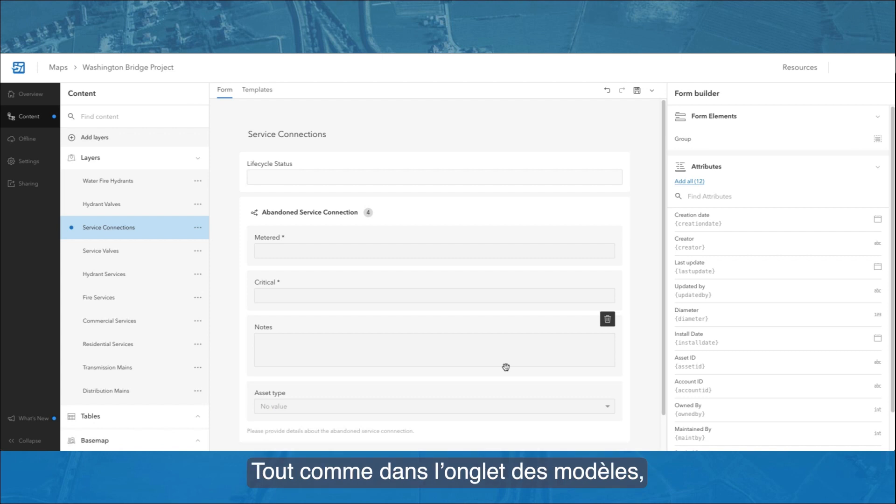
# Step: Move the Notes field above Critical in the Abandoned Service Connection group and return it below Critical
pyautogui.moveTo(570, 326); pyautogui.dragTo(564, 274)
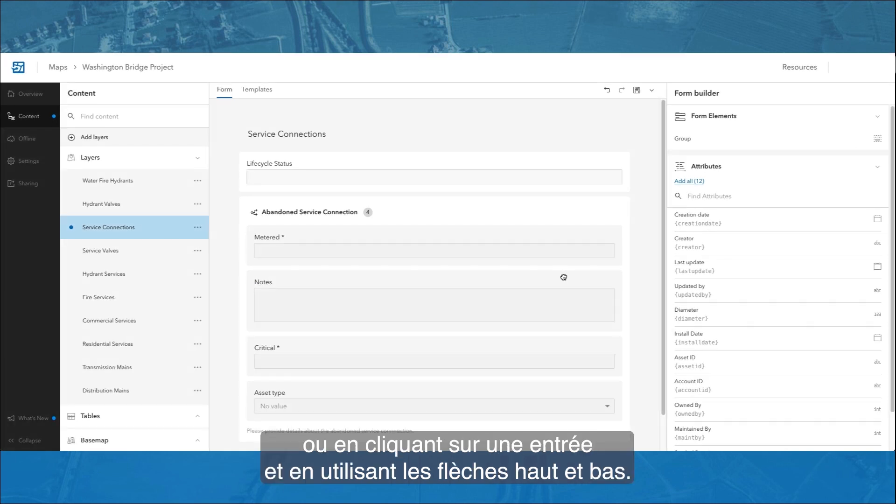
pyautogui.click(564, 276)
pyautogui.press('Down')
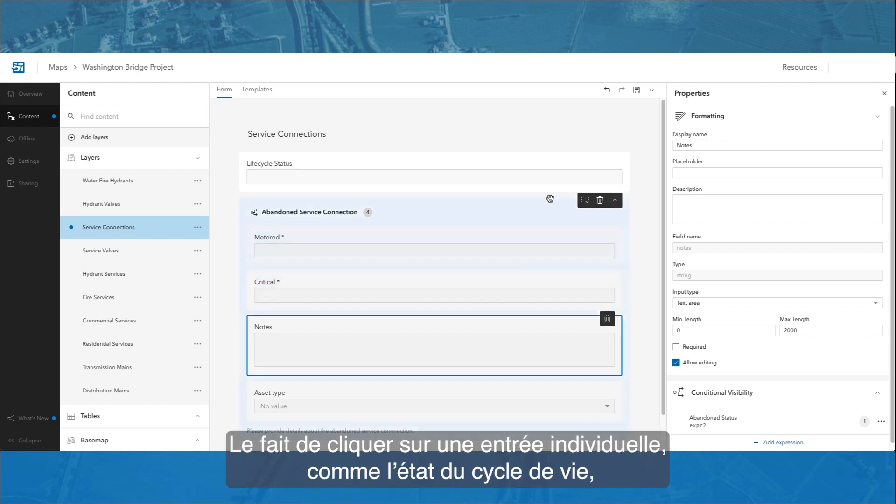
# Step: View the properties of the Lifecycle Status field in the Service Connections form
pyautogui.click(548, 160)
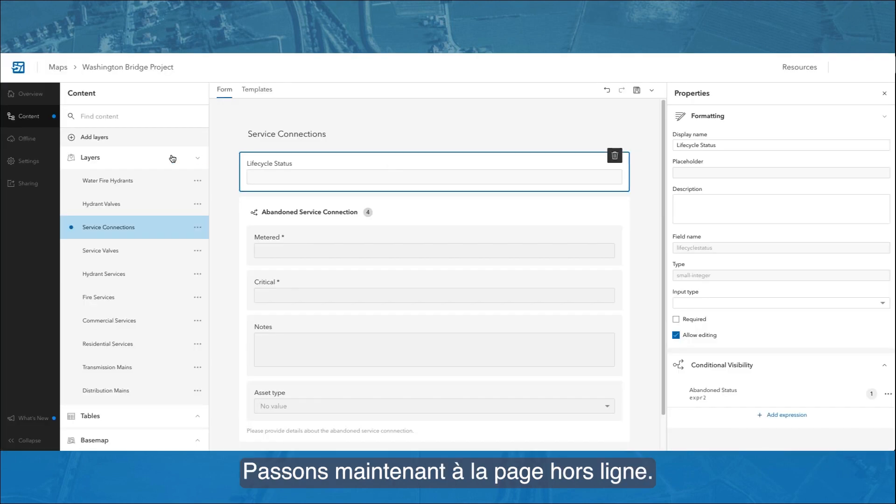
# Step: Disable offline mode for the Washington Bridge Project map
pyautogui.click(39, 138)
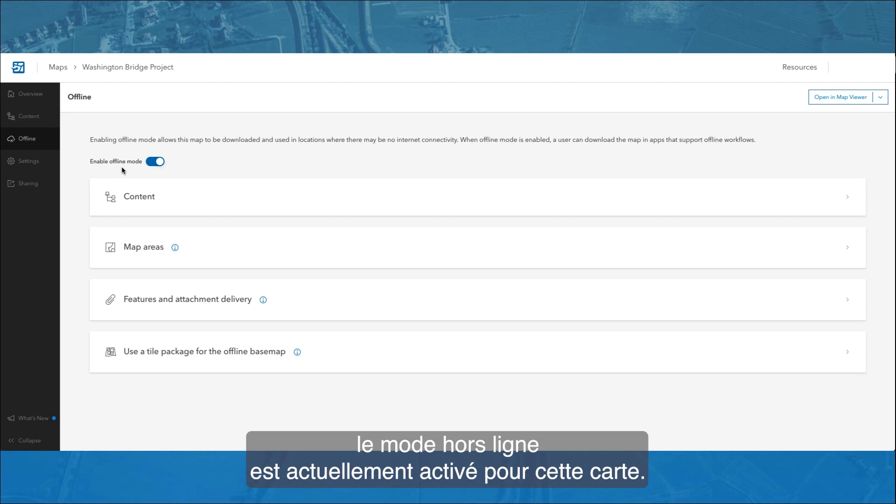
pyautogui.click(155, 164)
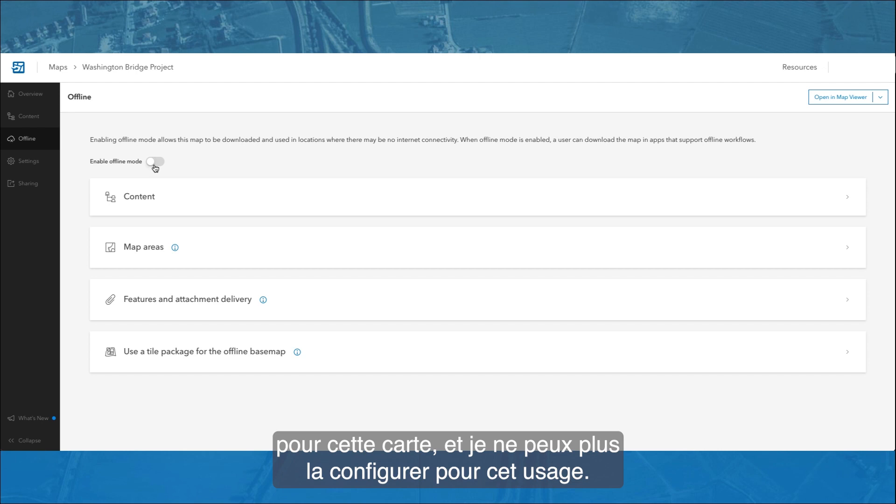
# Step: Re-enable offline mode for the Washington Bridge Project map and expand its offline content to show the layers, tables and basemap
pyautogui.click(155, 164)
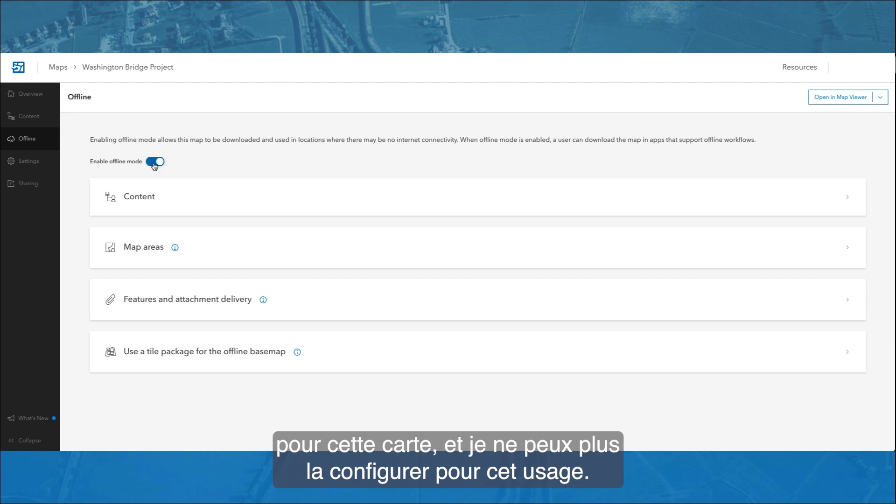
pyautogui.click(151, 197)
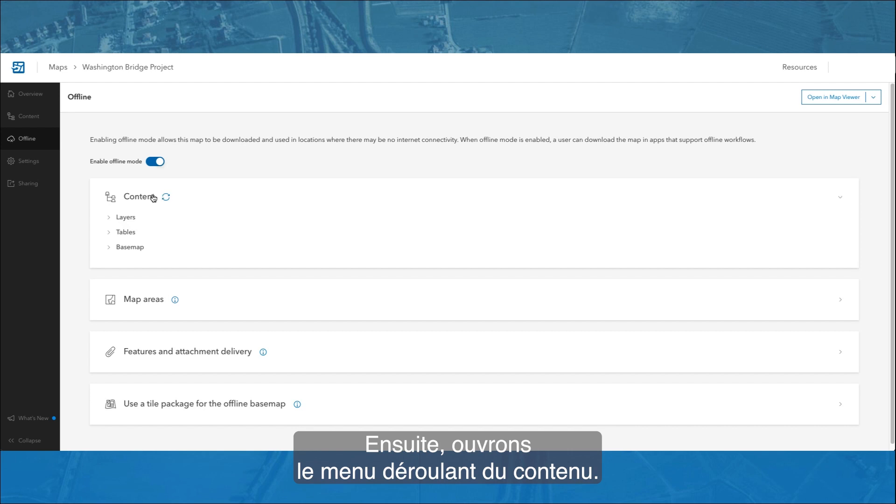
pyautogui.click(127, 220)
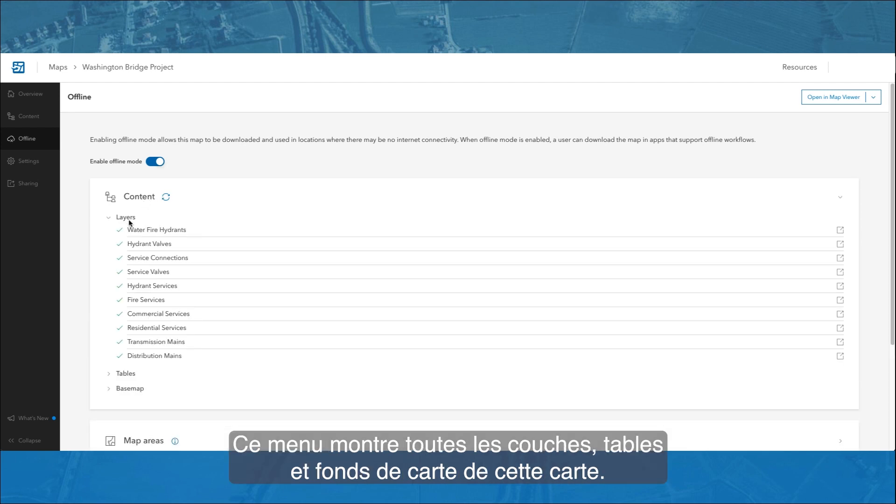
pyautogui.click(131, 375)
pyautogui.click(140, 407)
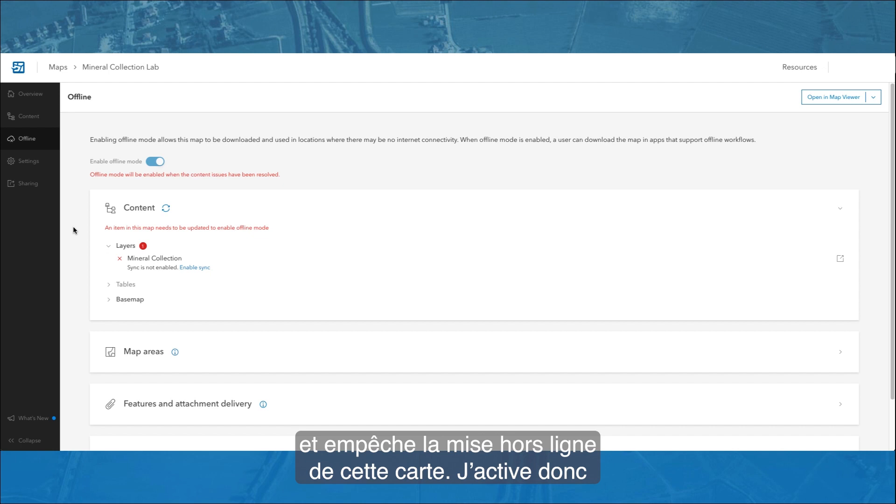
# Step: Enable sync on the Mineral Collection layer of the Mineral Collection Lab map and view the manager for its offline map areas
pyautogui.click(183, 270)
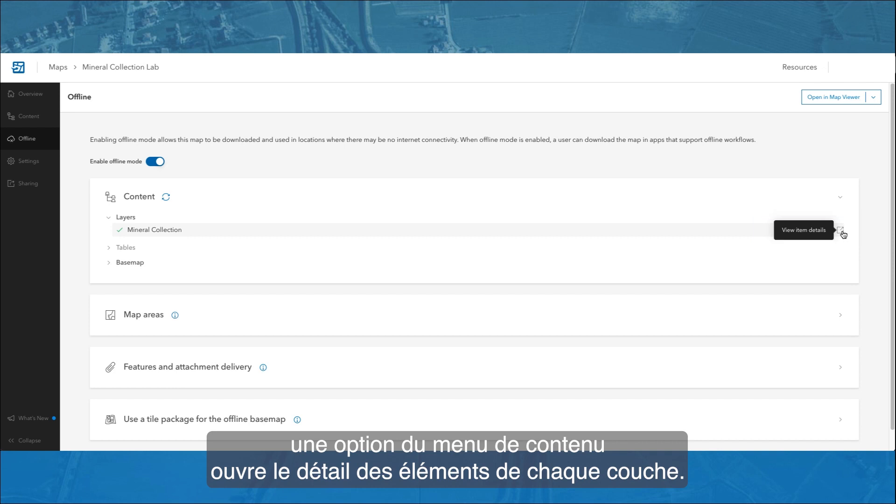
pyautogui.scroll(-1, 844, 235)
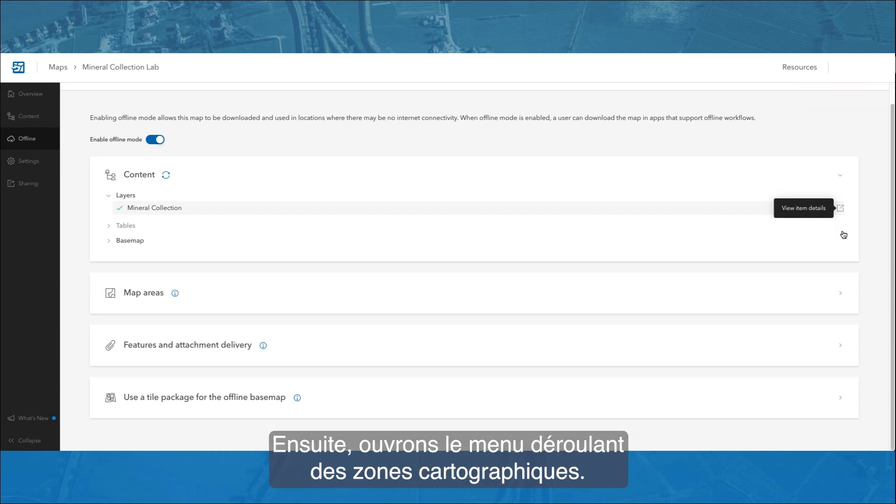
pyautogui.click(840, 296)
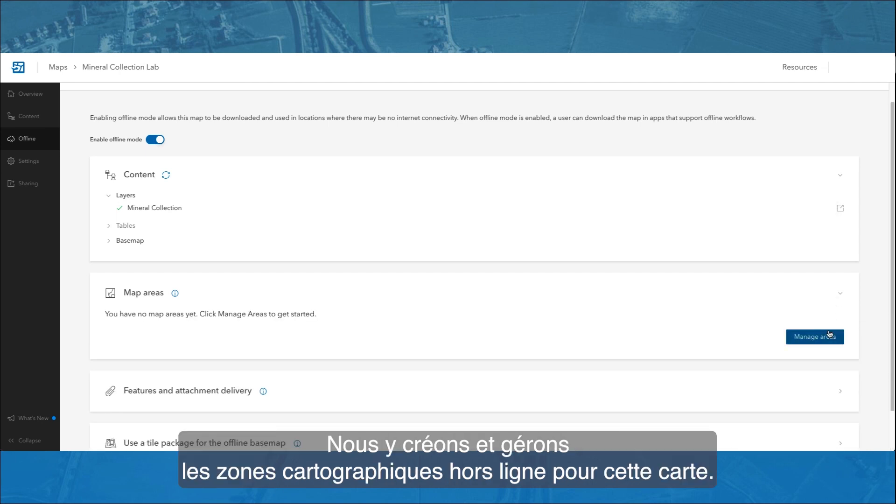
pyautogui.click(829, 336)
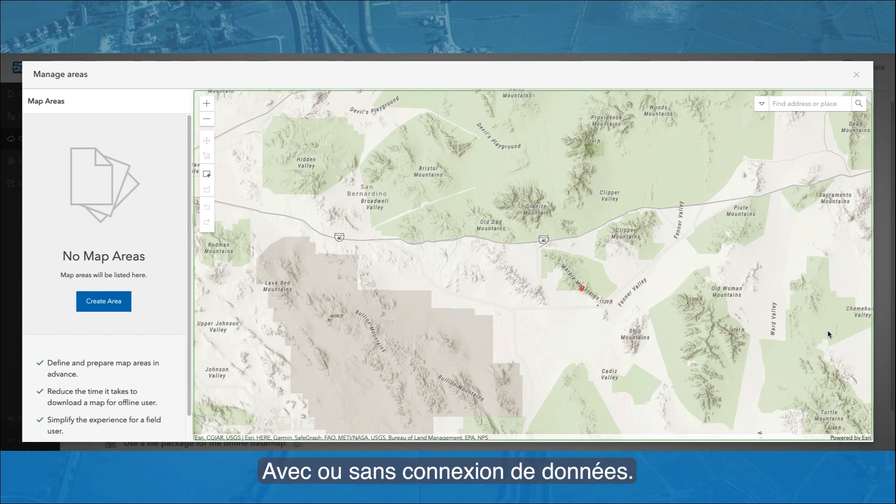
pyautogui.click(856, 75)
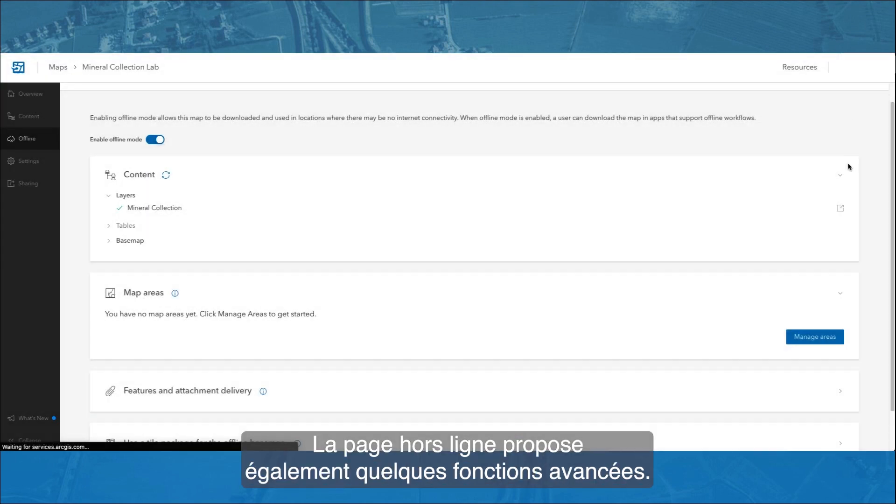
# Step: Examine the features and attachment delivery options and the tile package options for the offline basemap
pyautogui.scroll(-1, 857, 266)
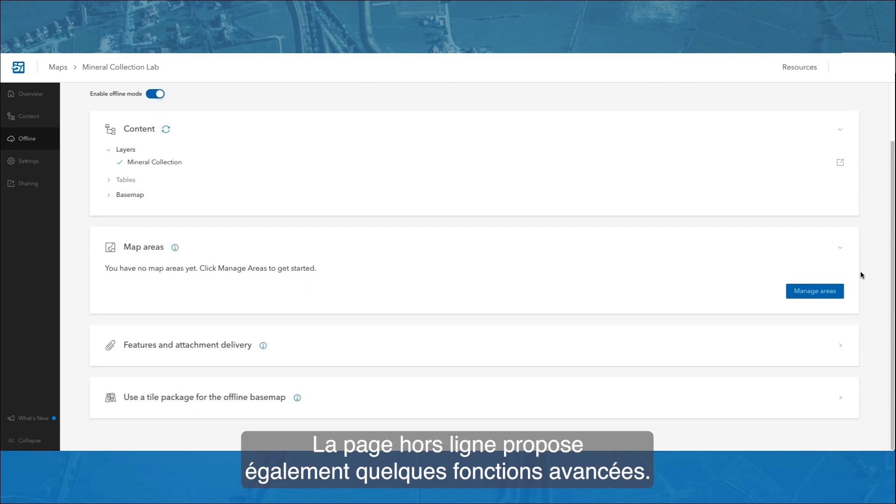
pyautogui.click(843, 346)
pyautogui.scroll(-3, 883, 343)
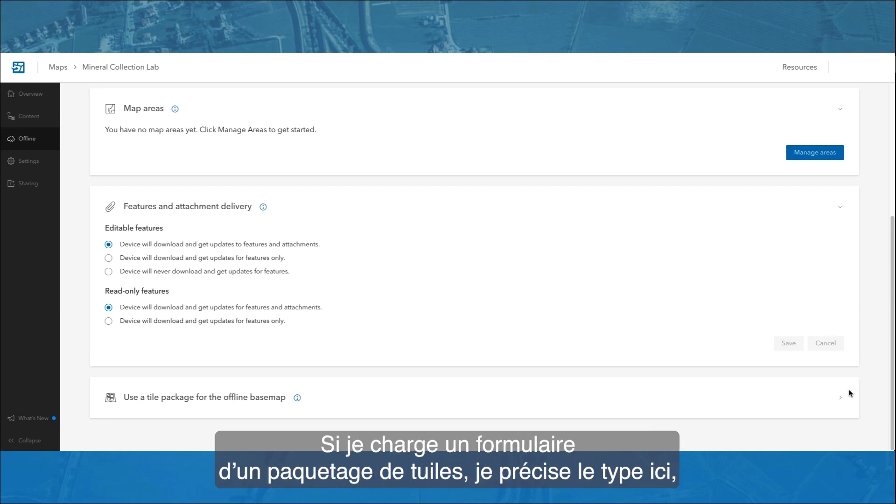
pyautogui.click(841, 399)
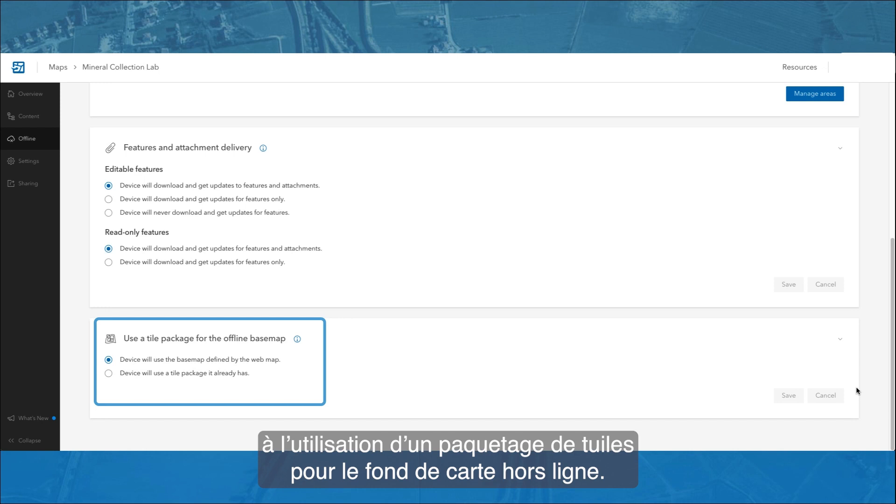
# Step: Review the Mineral Collection Lab map settings for collection, map tools, feature actions and location tracking
pyautogui.click(43, 163)
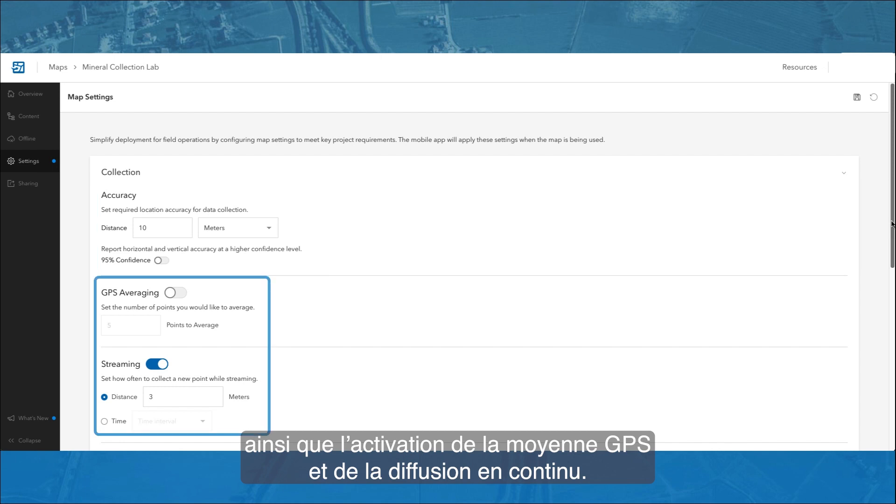
pyautogui.scroll(-10, 892, 224)
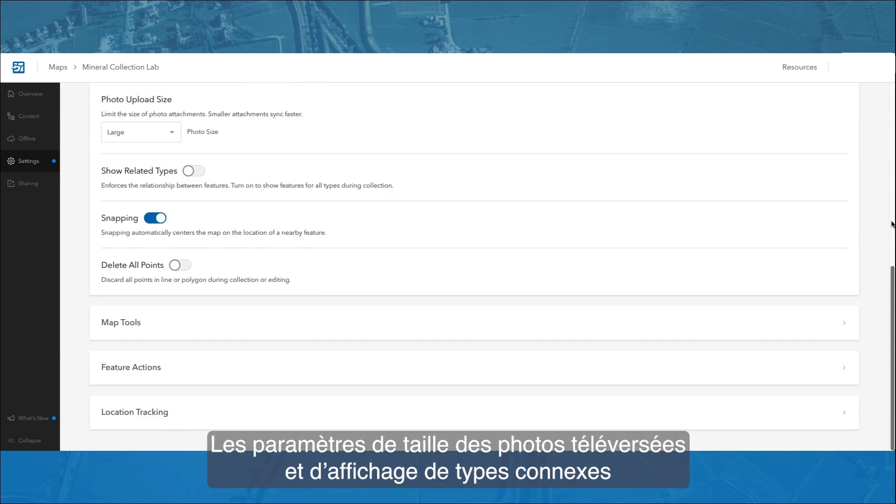
pyautogui.scroll(1, 891, 225)
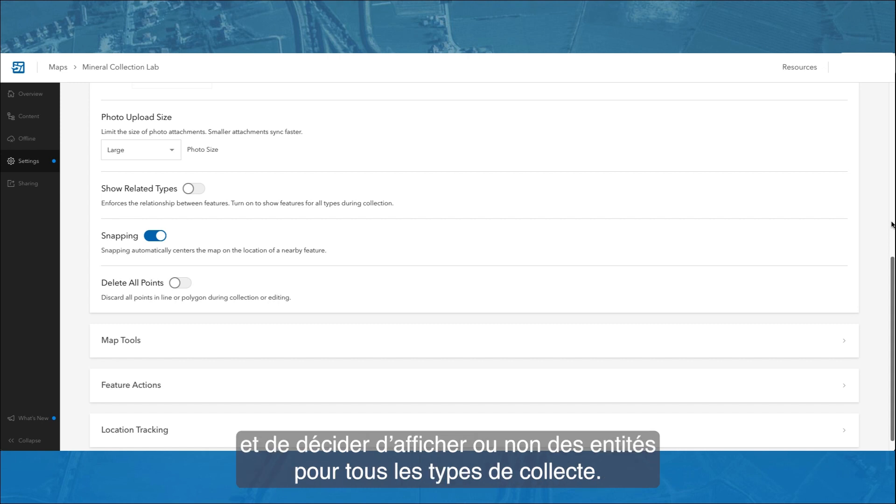
pyautogui.click(836, 340)
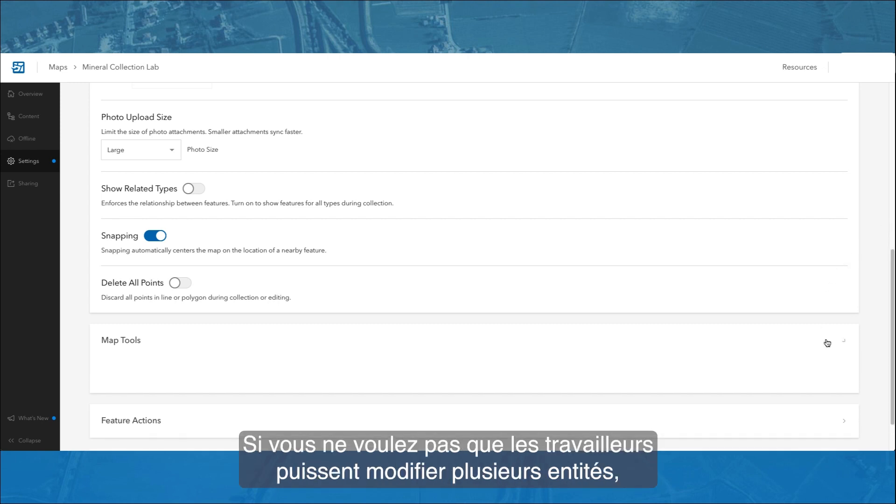
pyautogui.click(840, 368)
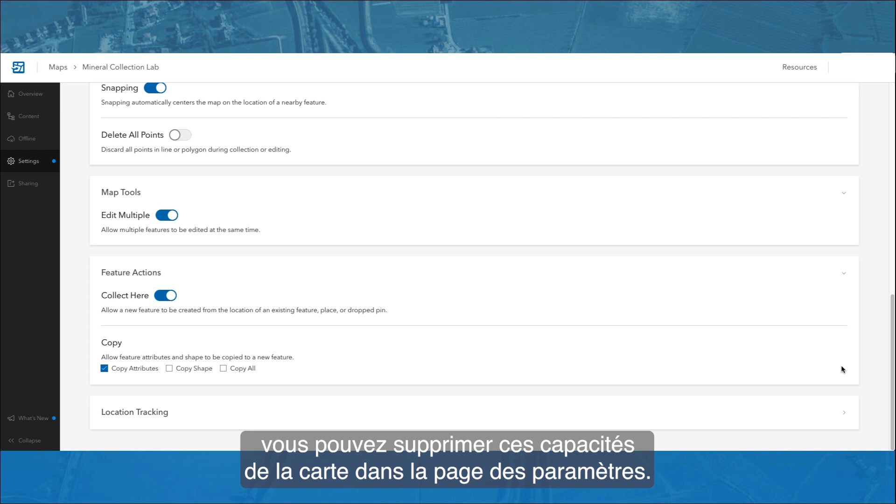
pyautogui.click(847, 415)
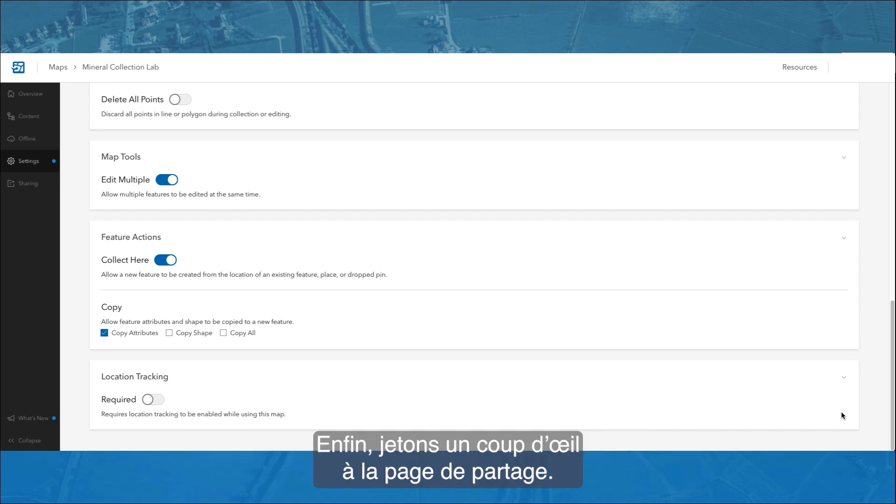
# Step: View the available sharing levels for the Mineral Collection Lab map without changing them and copy its share link
pyautogui.click(28, 183)
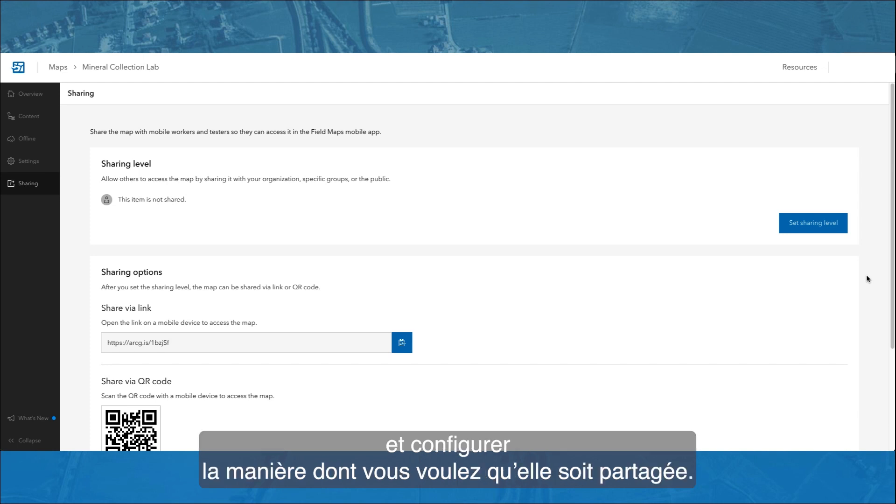
pyautogui.click(827, 228)
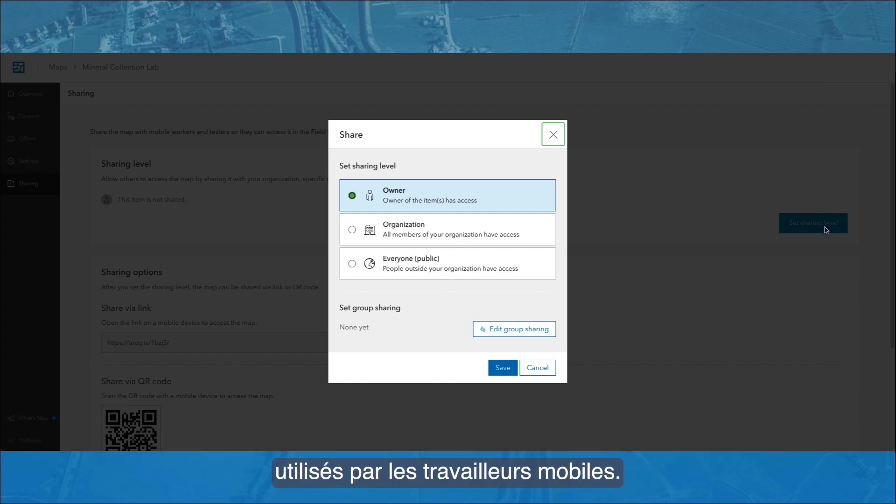
pyautogui.click(535, 369)
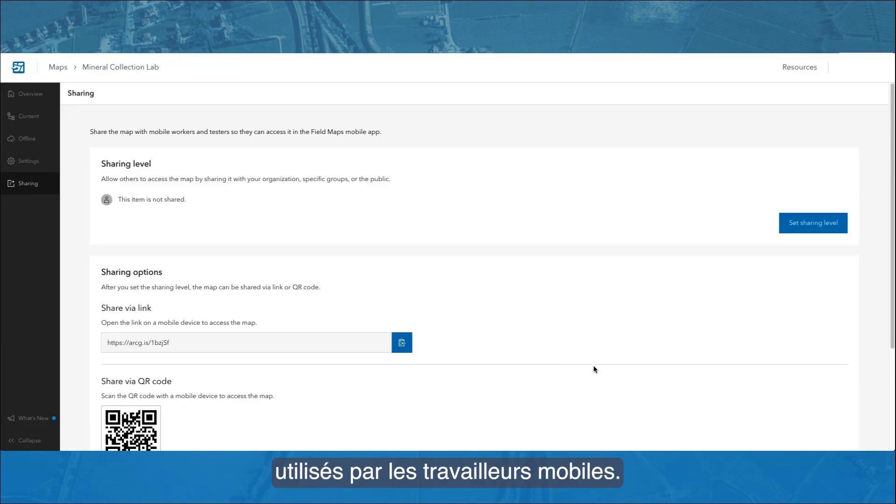
pyautogui.scroll(-3, 675, 355)
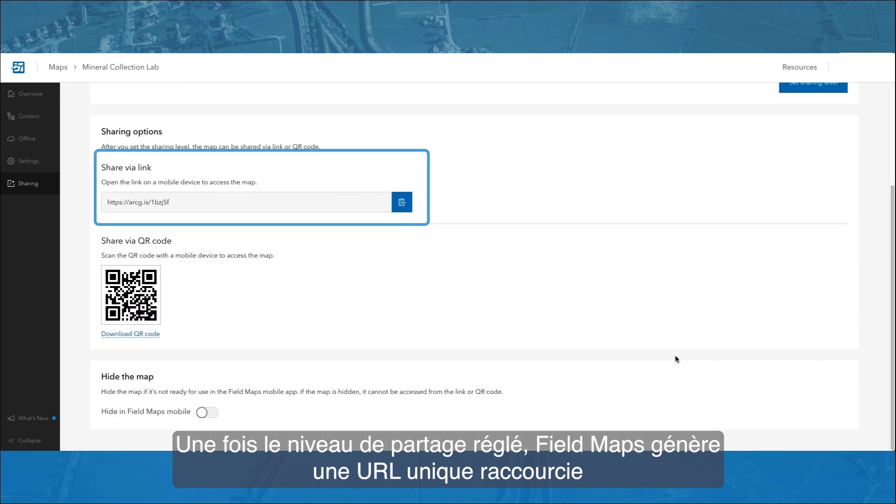
pyautogui.click(404, 206)
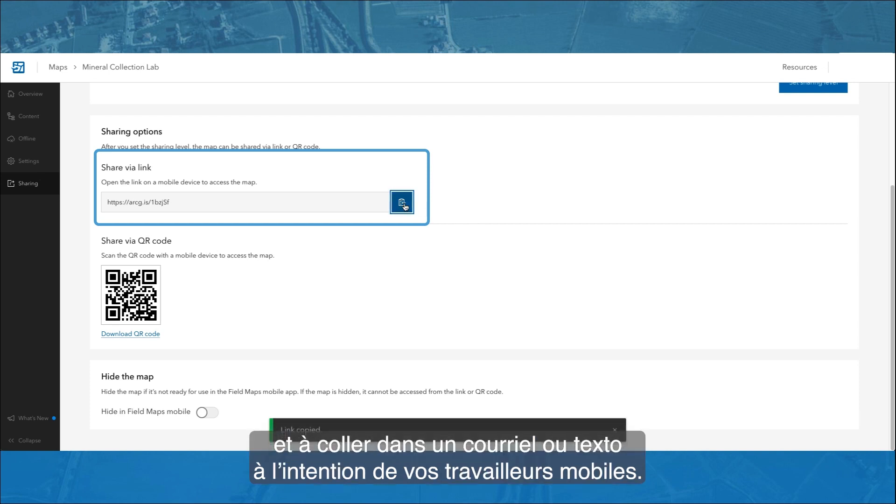